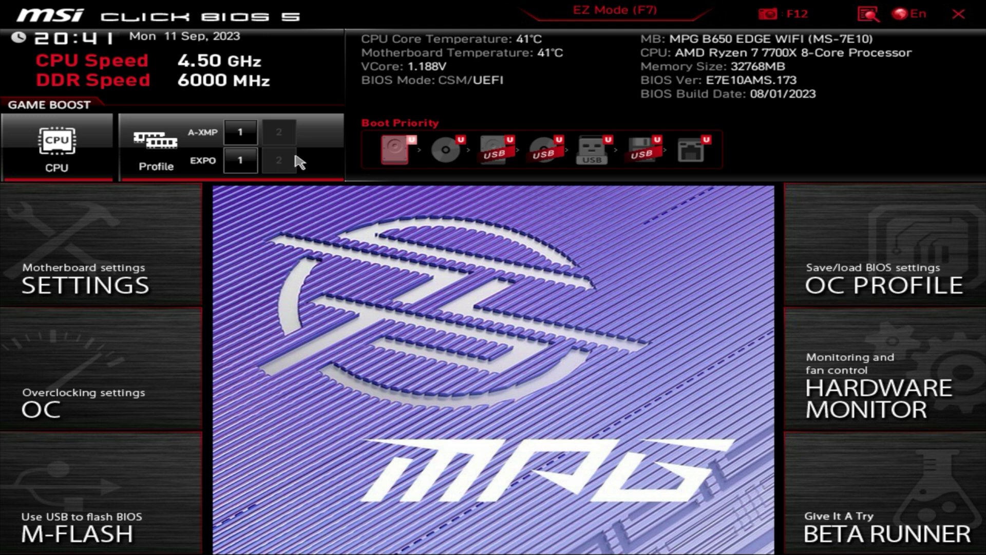
Enable the EXPO memory profile in the overclocking settings.
click(75, 358)
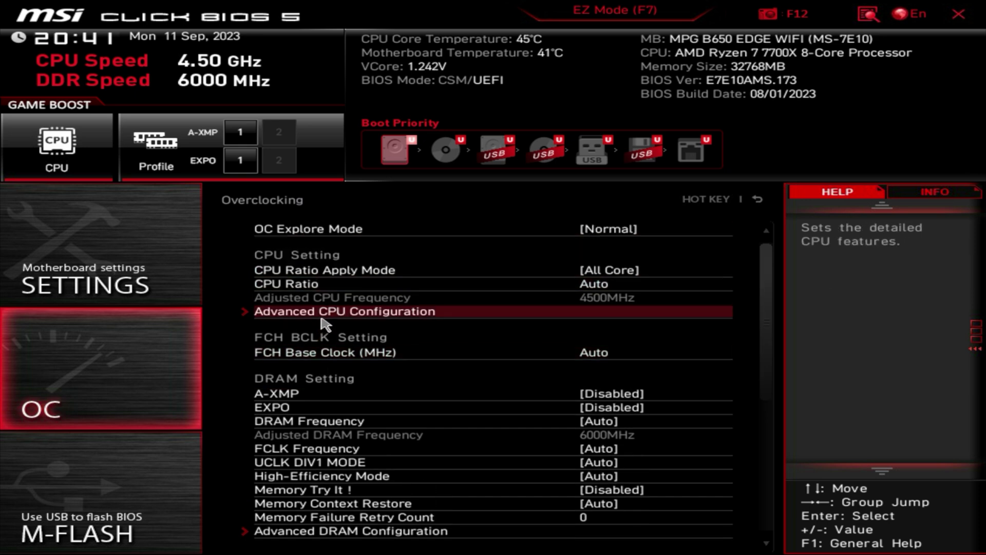
scroll(326, 329, down, 1)
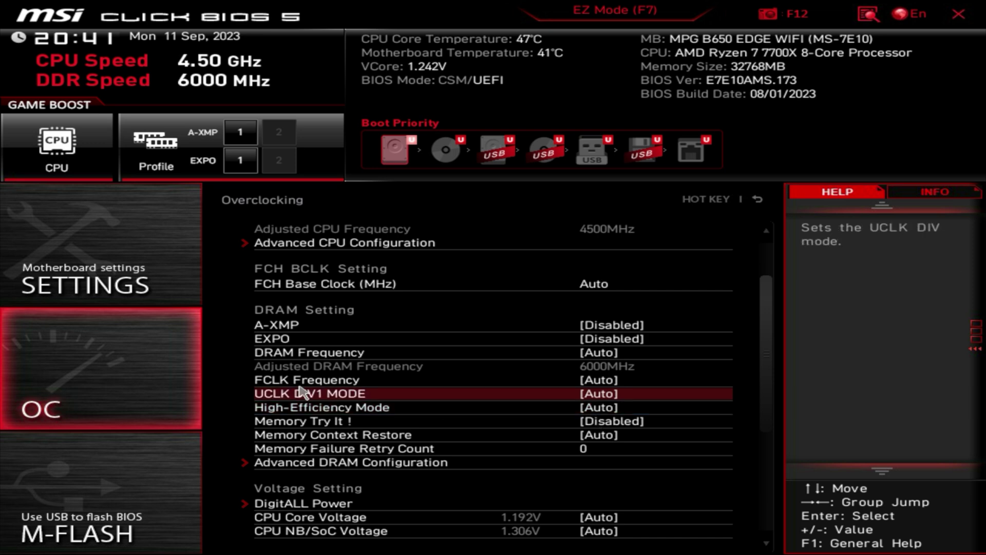
click(311, 341)
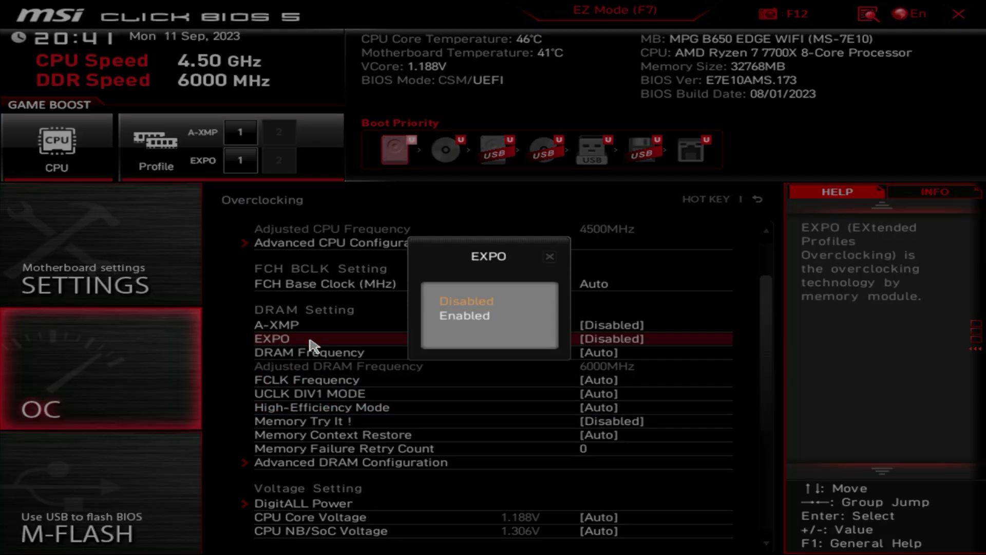
click(471, 317)
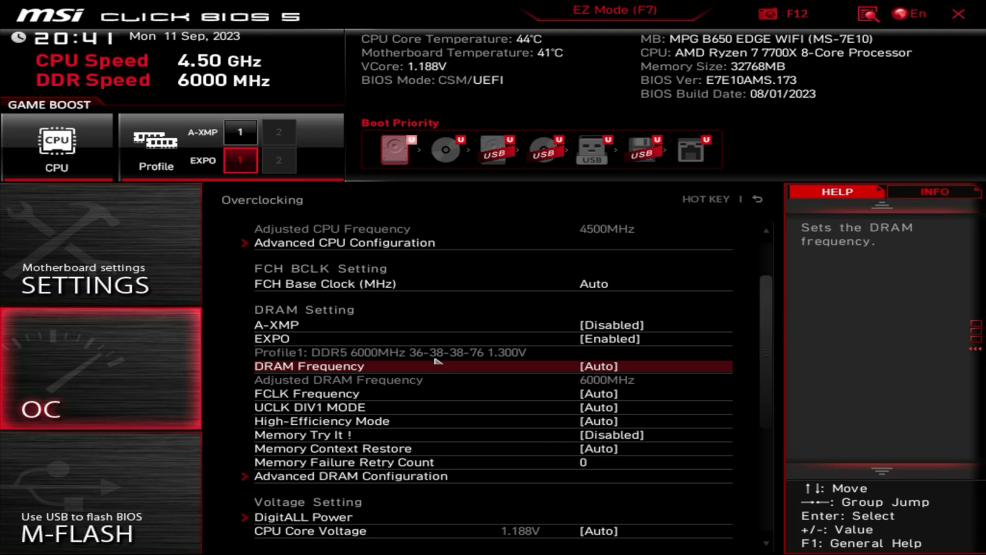
Set the DRAM frequency to 6000 and open the advanced DRAM configuration.
click(314, 369)
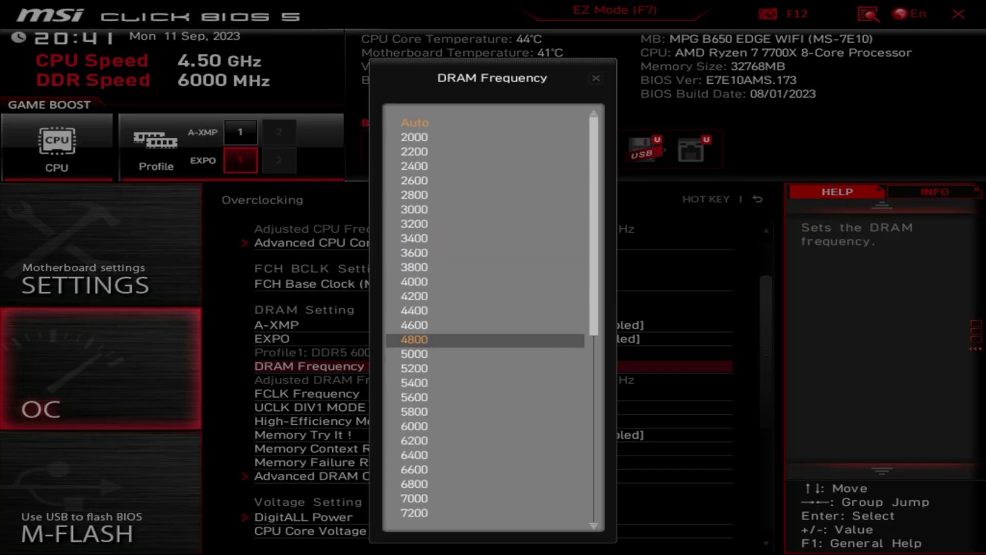
click(404, 428)
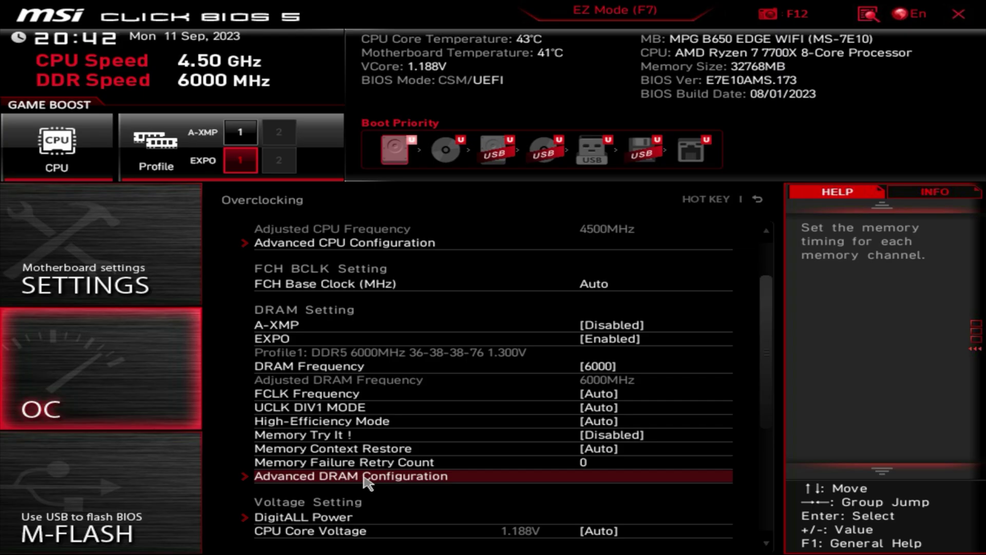
click(367, 480)
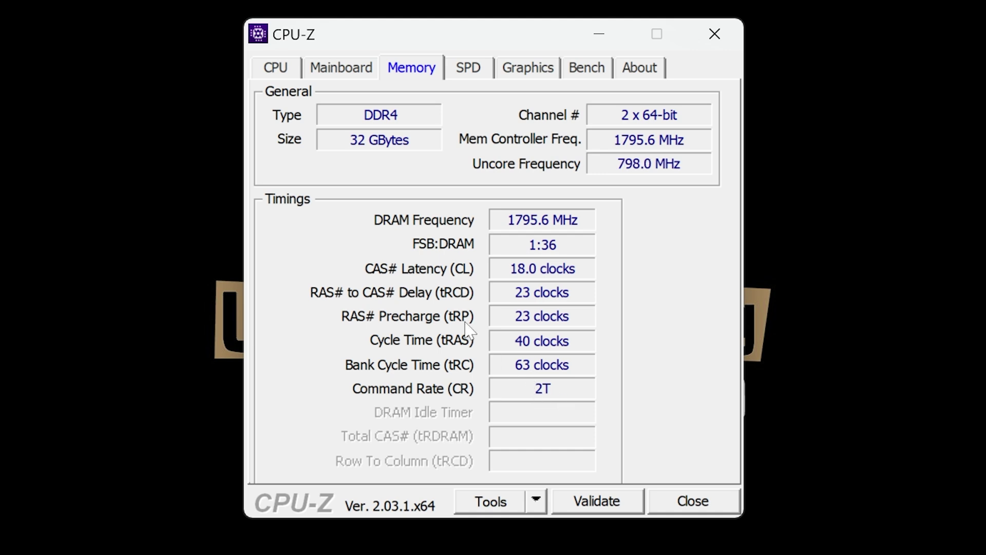
In CPU-Z, compare the active memory timings with the XMP profile in the SPD timings table.
click(478, 72)
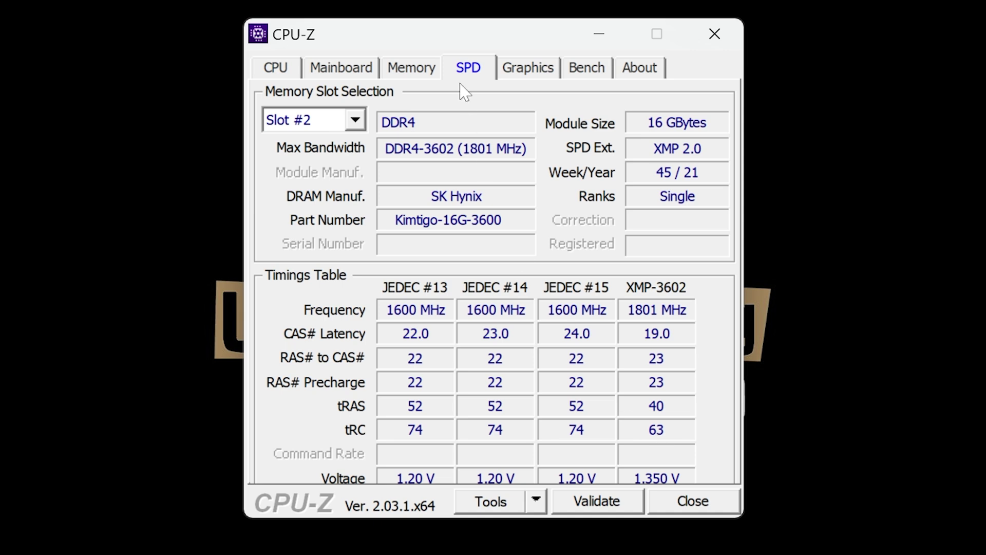
click(417, 72)
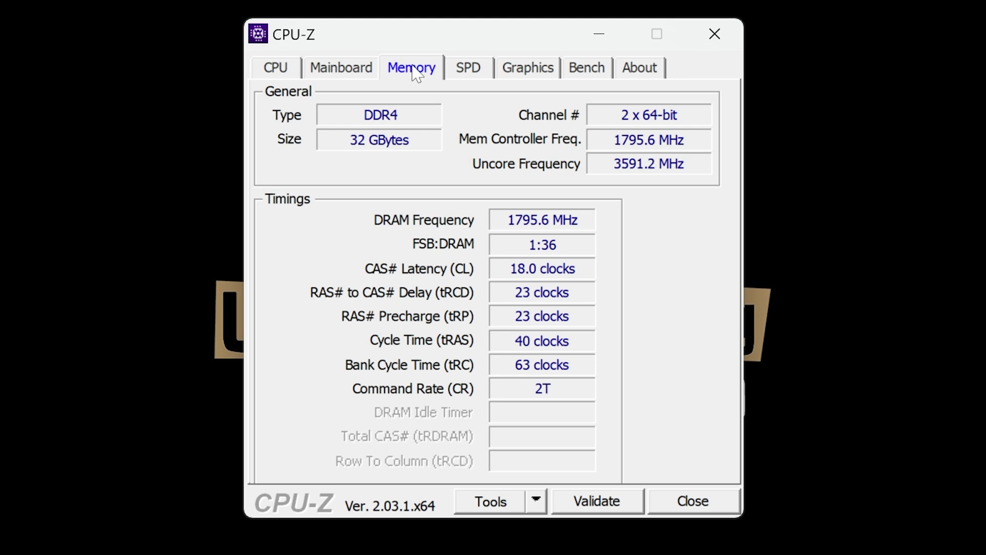
click(478, 73)
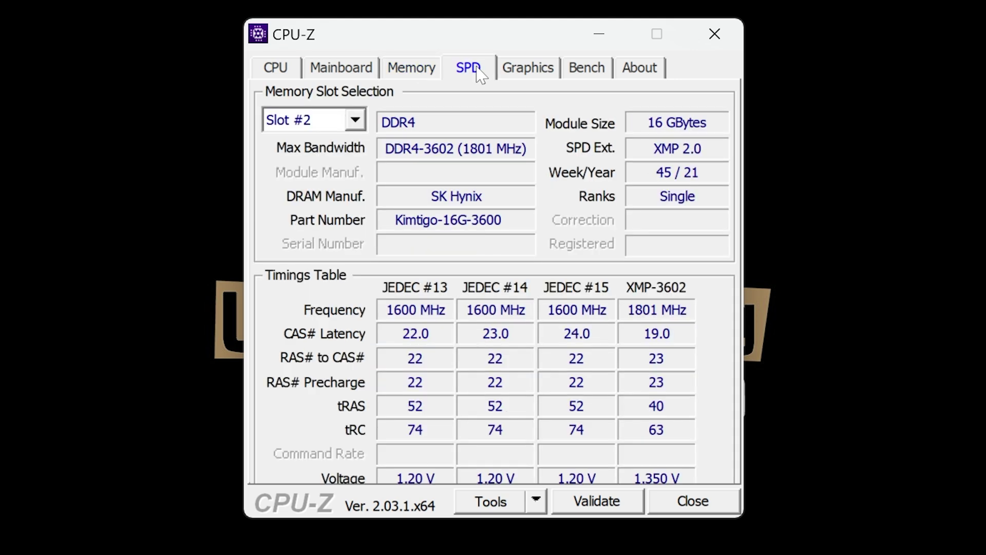
click(411, 67)
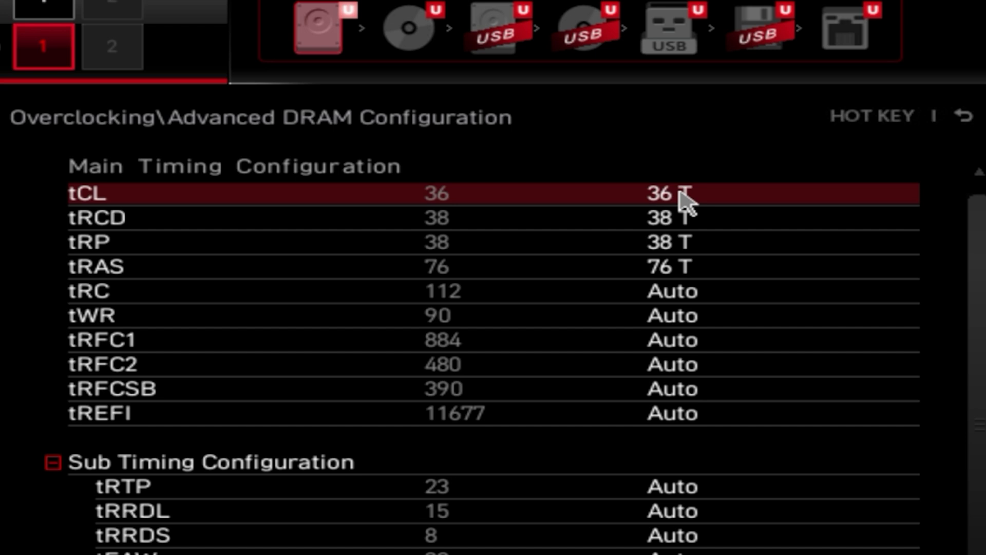
In the BIOS main timing configuration, reset tCL and tRCD to Auto by entering 0.
text(0)
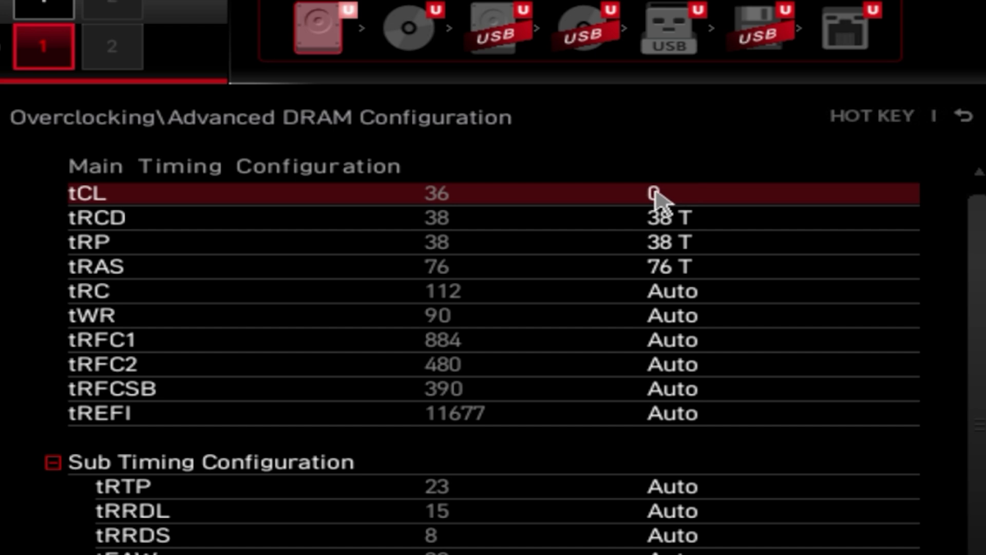
key(Return)
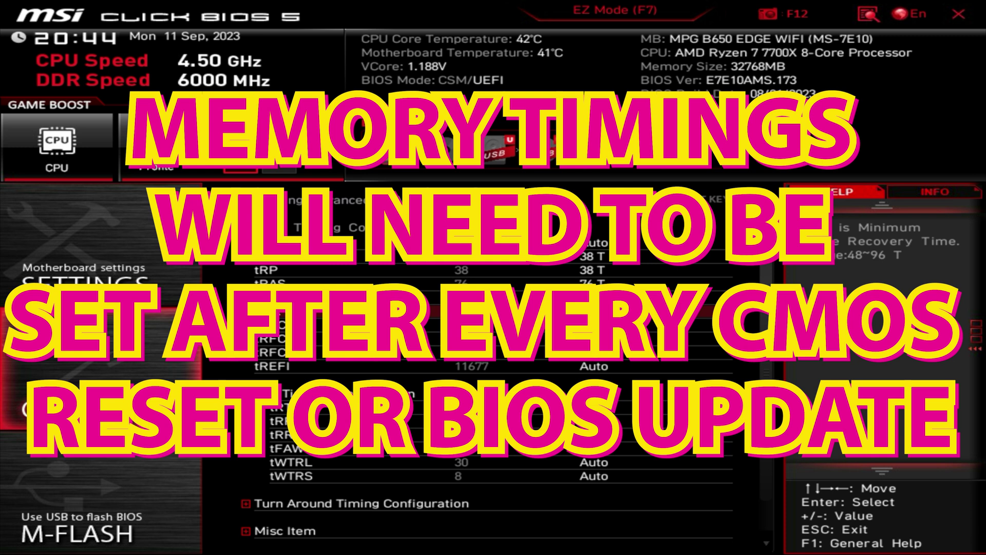
key(Up)
key(Up)
key(Up)
key(Down)
key(Down)
key(Down)
key(Down)
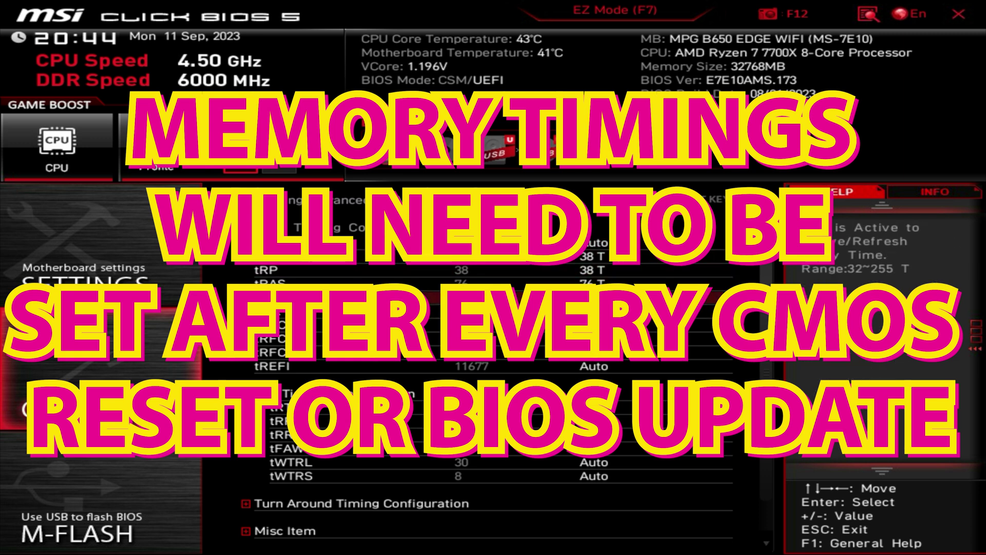
key(Up)
key(Up)
key(Up)
key(Up)
key(Down)
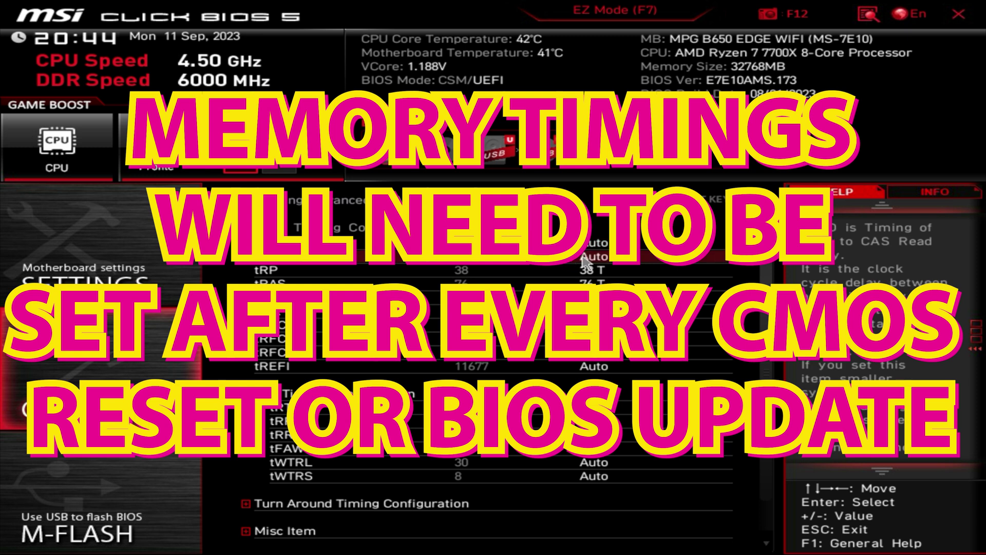
Reset the tRP and tRAS timings to Auto by entering 0.
click(581, 275)
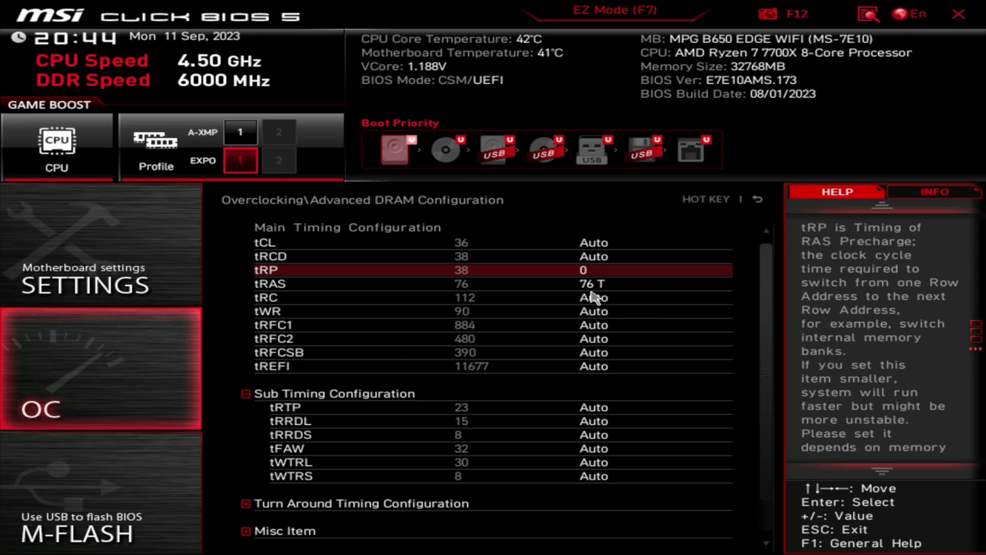
click(592, 301)
click(590, 286)
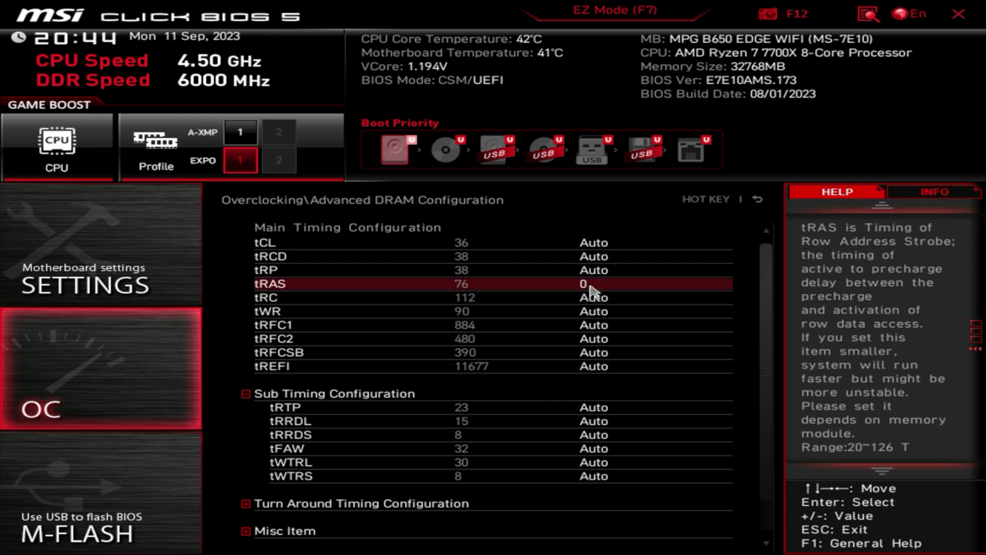
scroll(578, 297, up, 1)
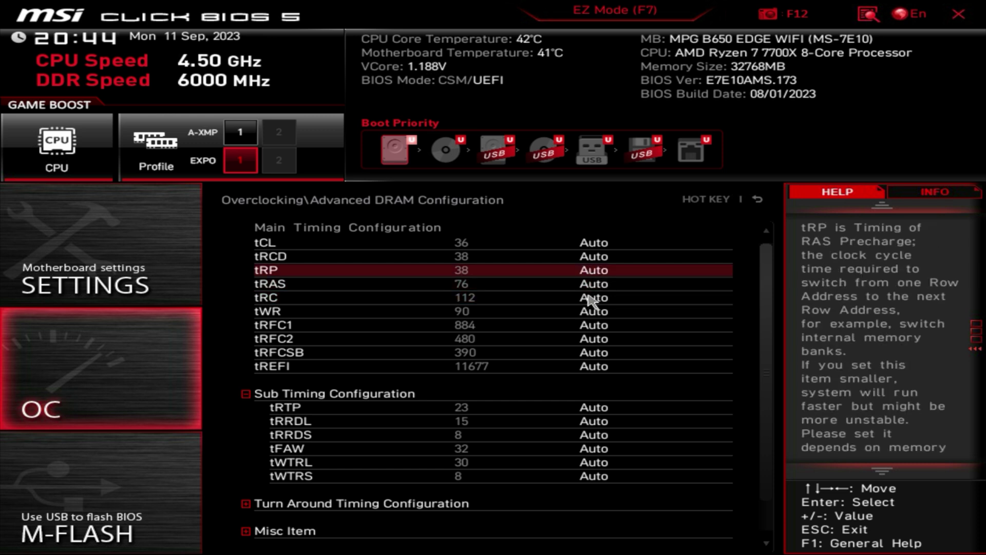
click(573, 301)
Set the main memory timings tCL to 36, tRCD to 38 and tRP to 38.
click(614, 249)
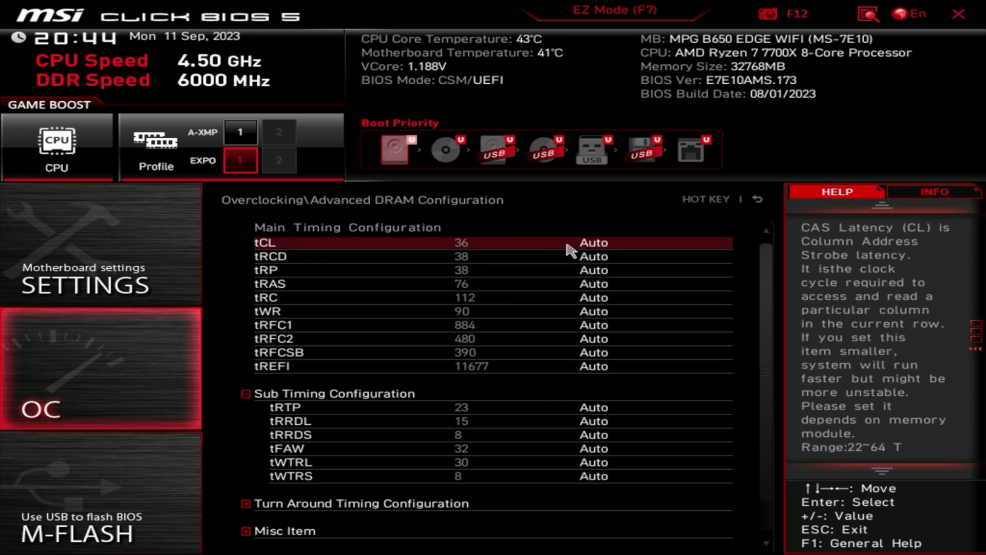
text(36)
key(Return)
text(38)
key(Return)
text(38)
key(Return)
text(76)
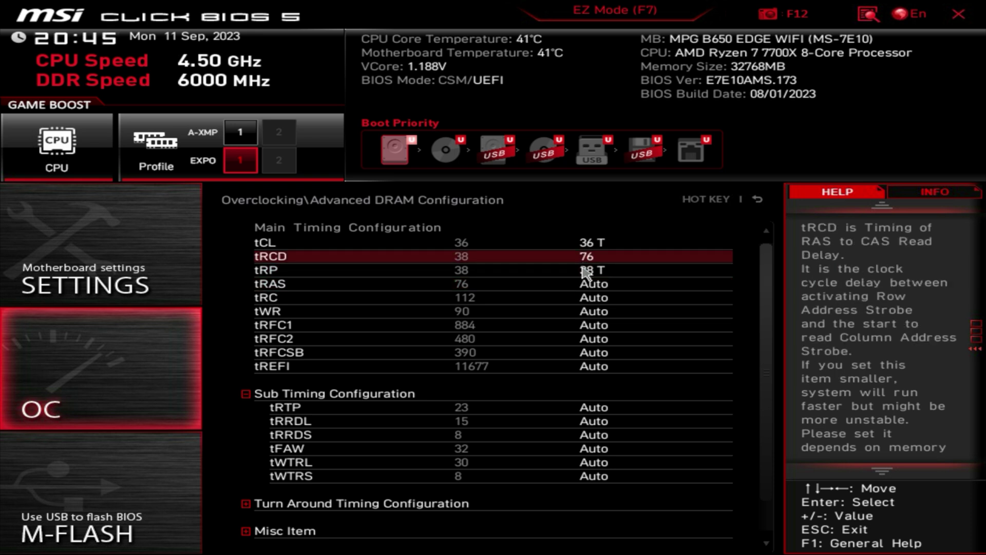
key(Return)
click(586, 272)
key(Up)
text(38)
key(Return)
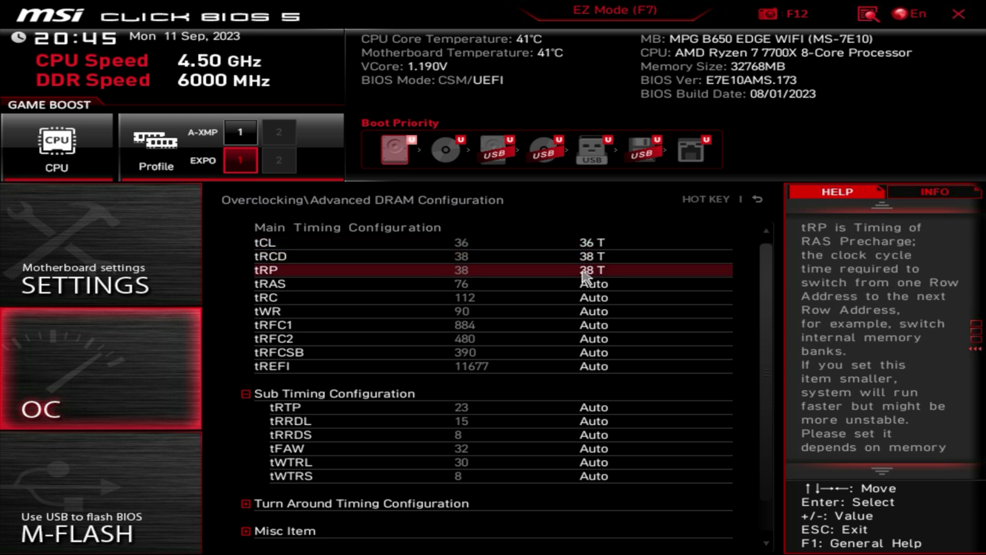
Re-enter 38 for the tRP timing and set tRAS to 76.
key(Down)
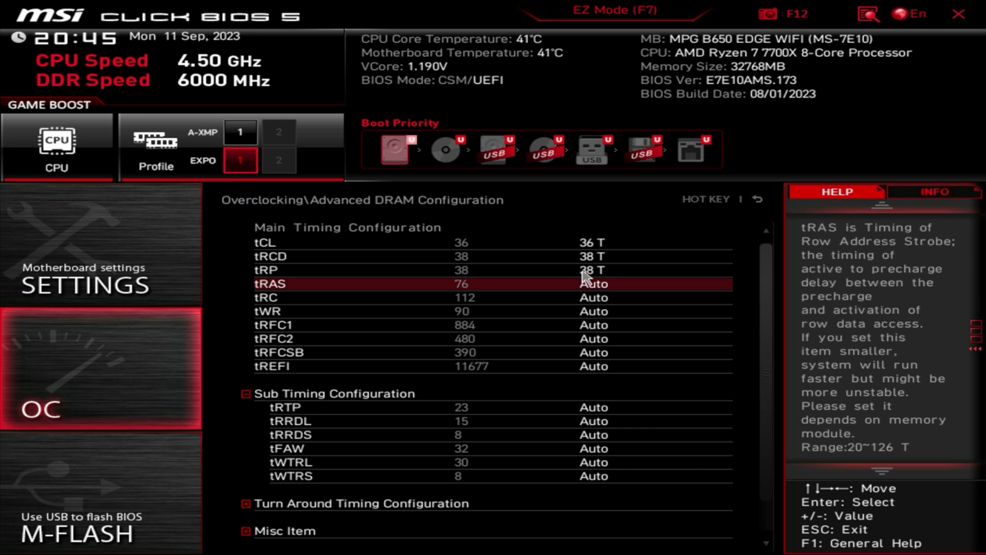
key(Up)
text(7)
key(BackSpace)
key(Down)
key(Up)
text(38)
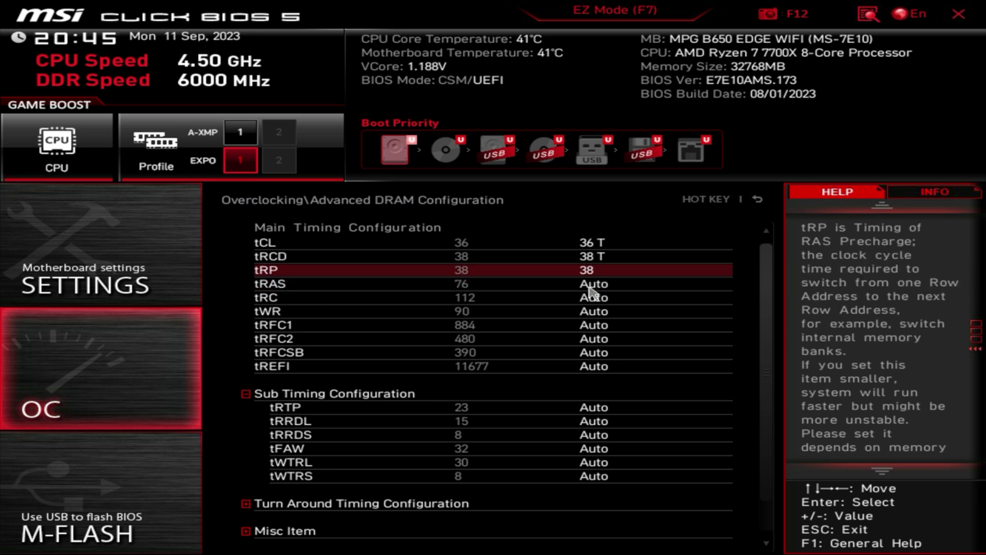
key(Down)
text(76)
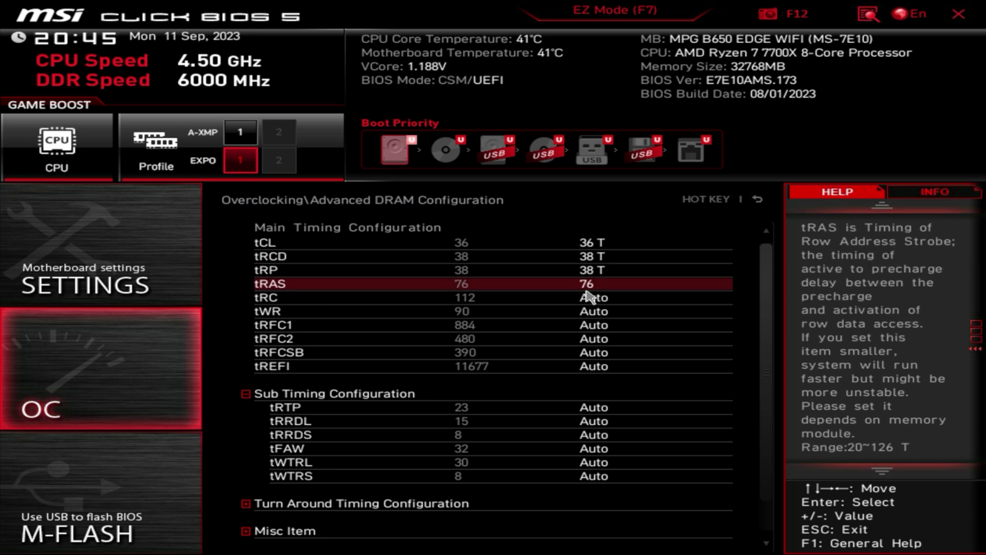
key(Down)
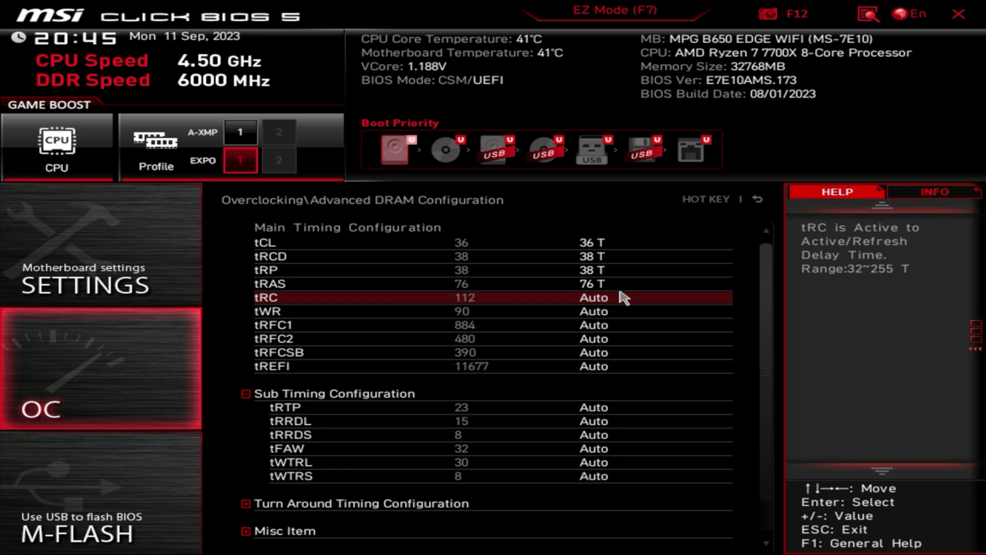